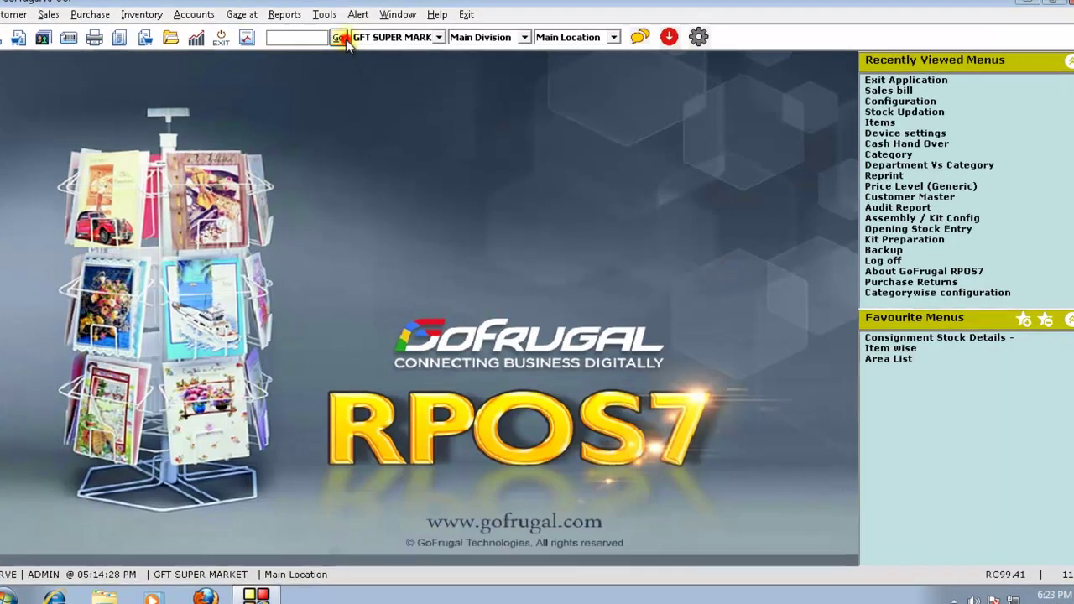
- Start a Sales Bill with one KANCHI SILK SAREE at 3450.60 and bring up the due-saving options
left_click(344, 47)
type("sale")
type("s bil")
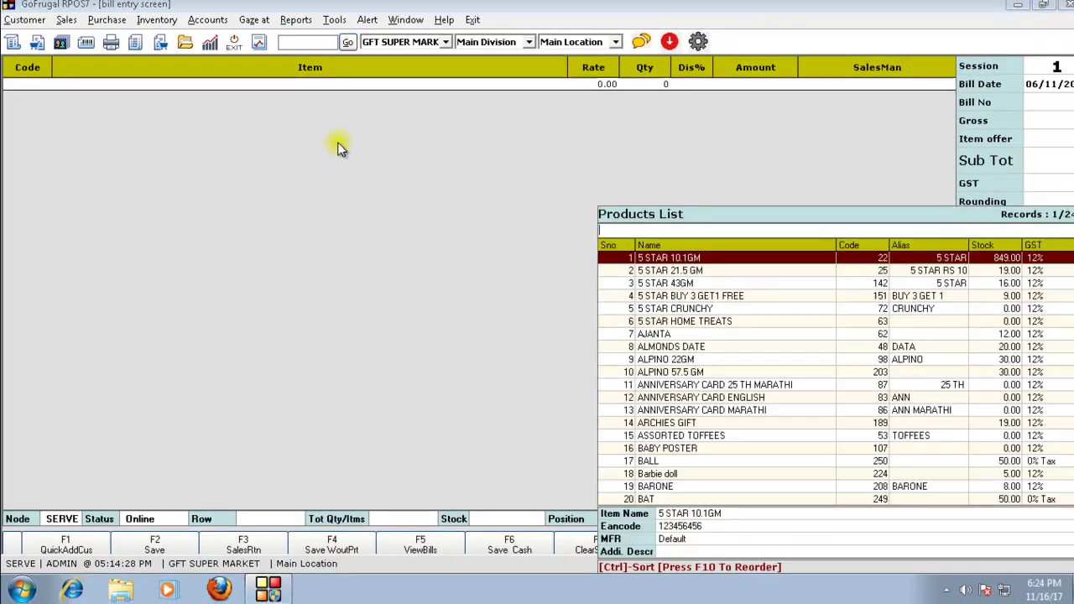
key("Return")
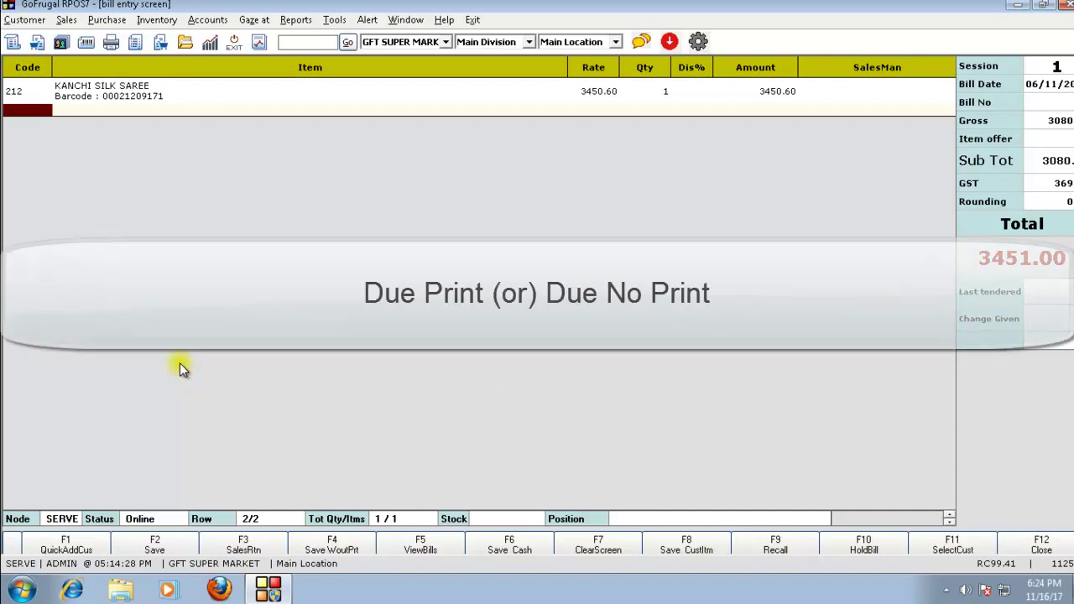
key("shift")
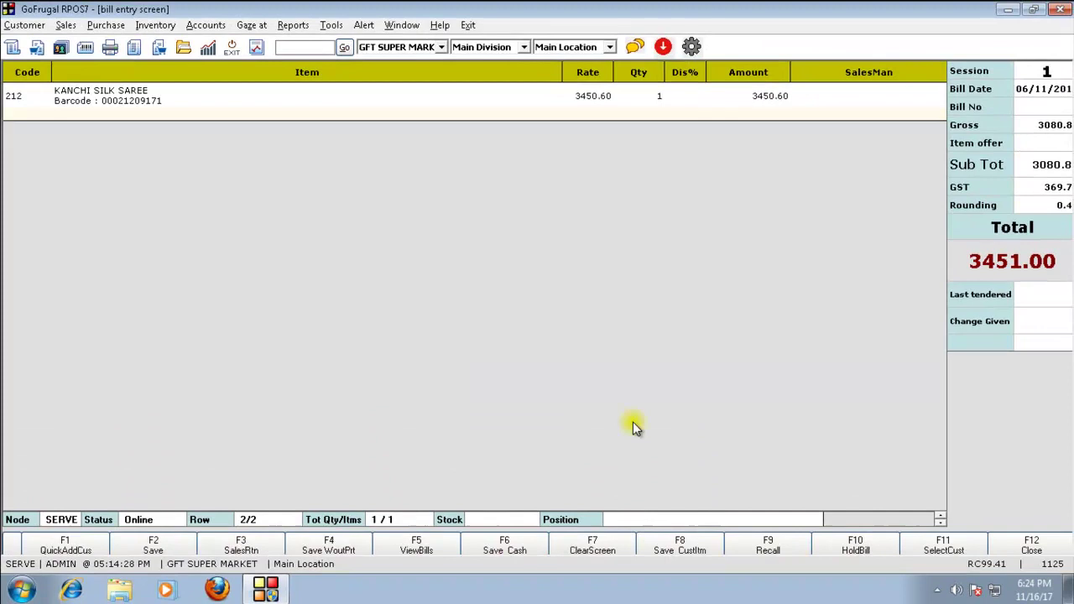
- Attach the customer to the saree bill
left_click(955, 547)
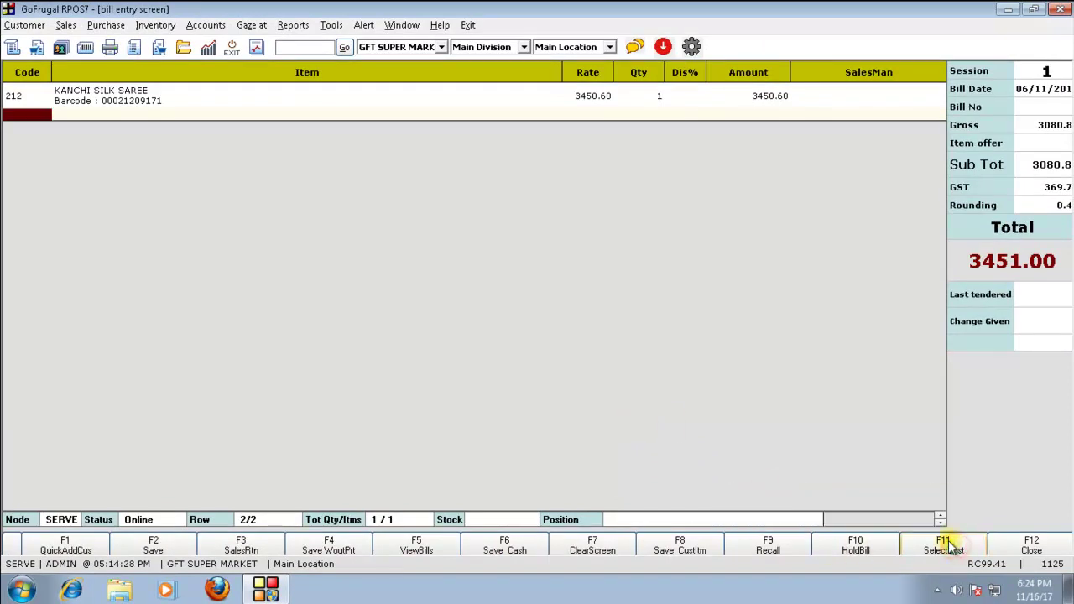
type("pra")
key("Down")
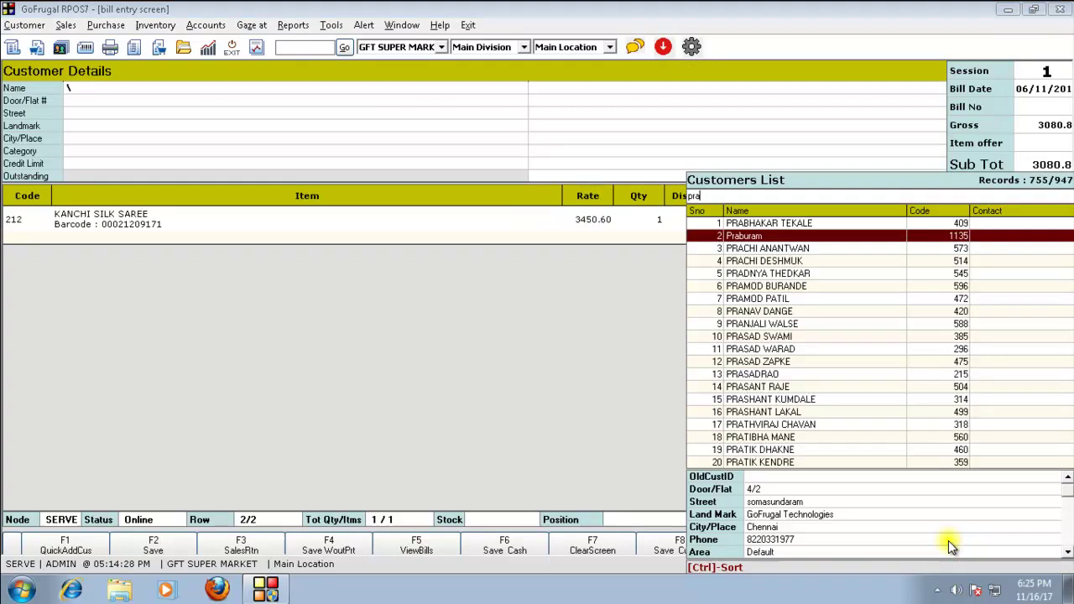
key("Return")
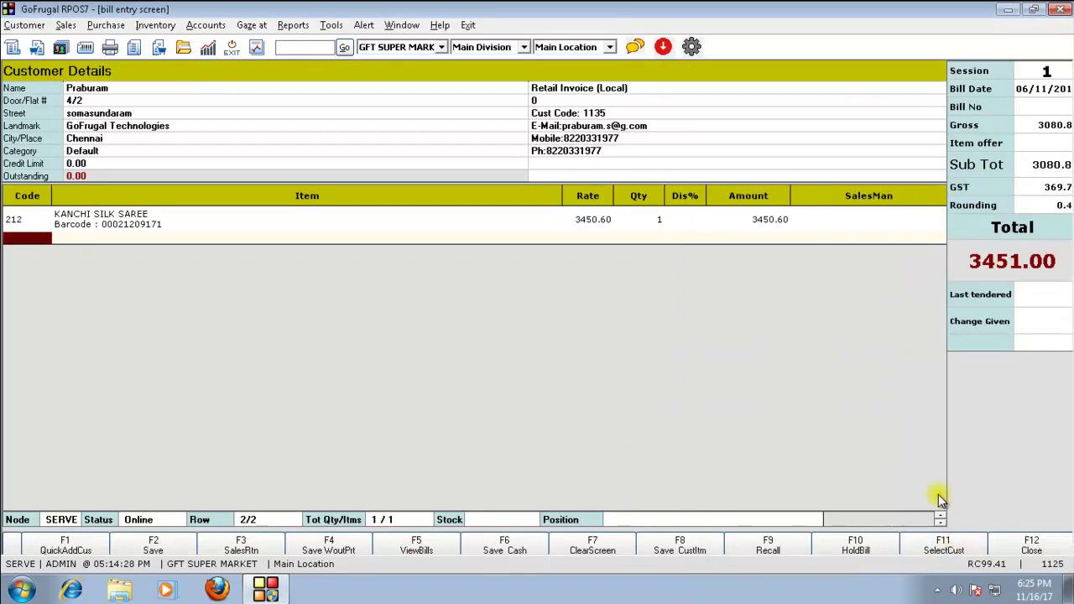
- Save the bill as a due bill without printing (Due-Noprint)
key("shift")
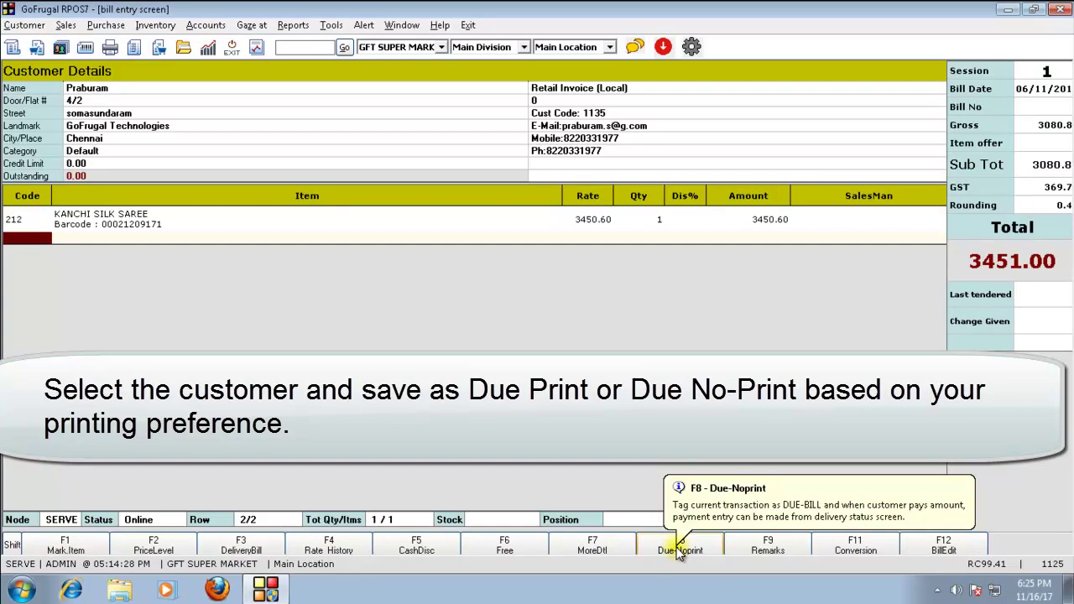
left_click(680, 549)
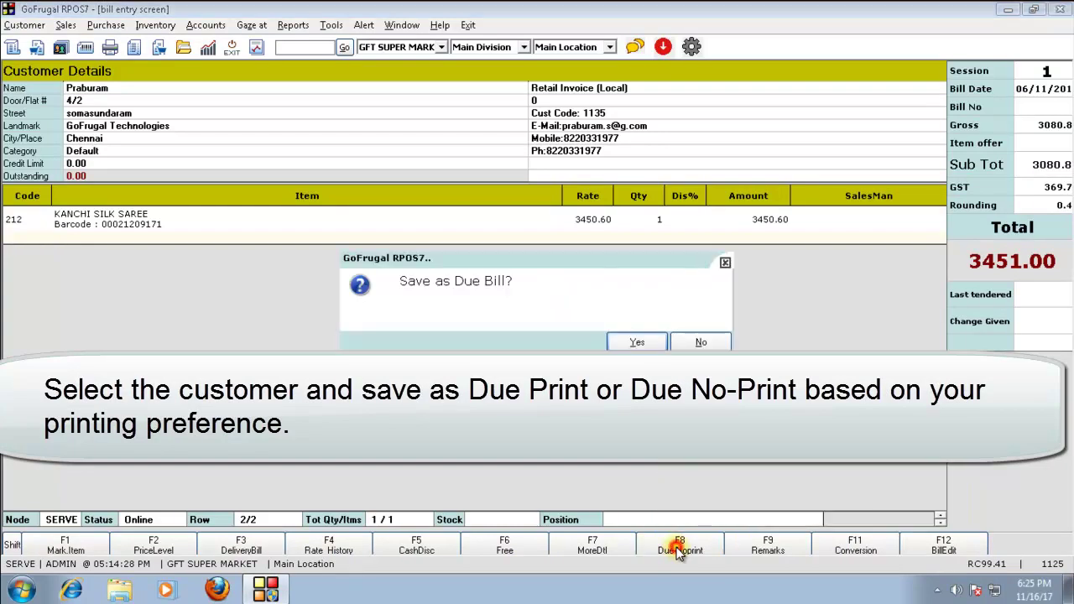
left_click(653, 343)
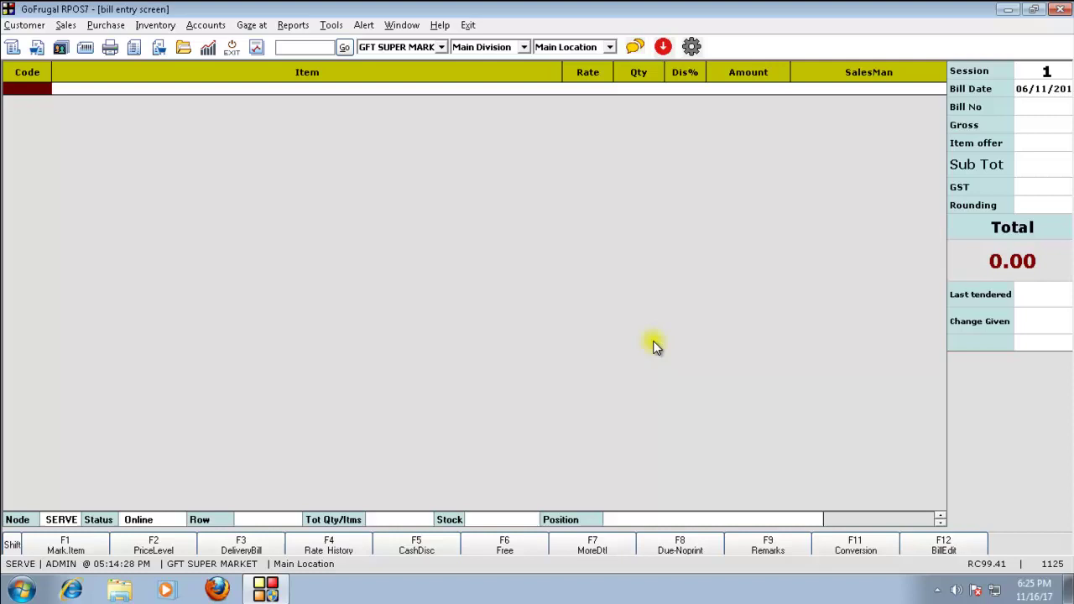
- Attach the same customer to a new bill and add item code 22 with quantity 5
type("prabura")
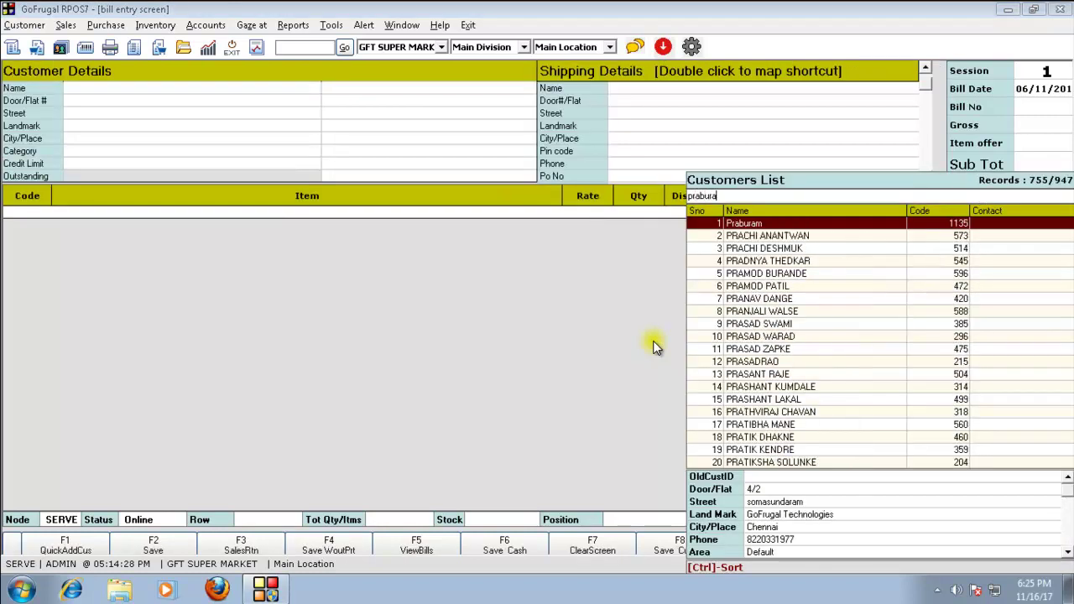
key("Return")
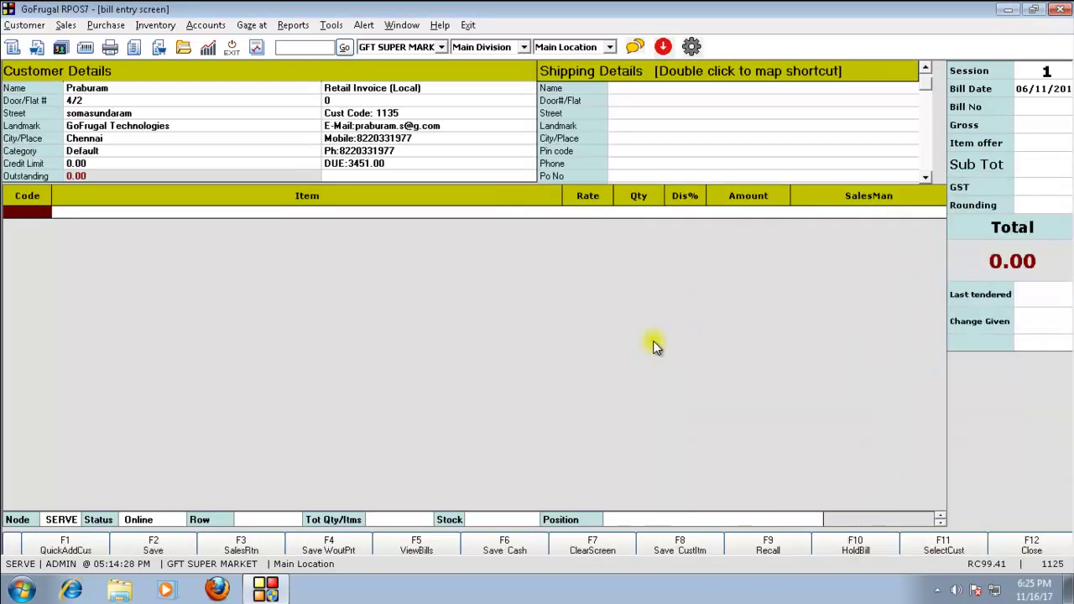
type("22")
key("Return")
type("5")
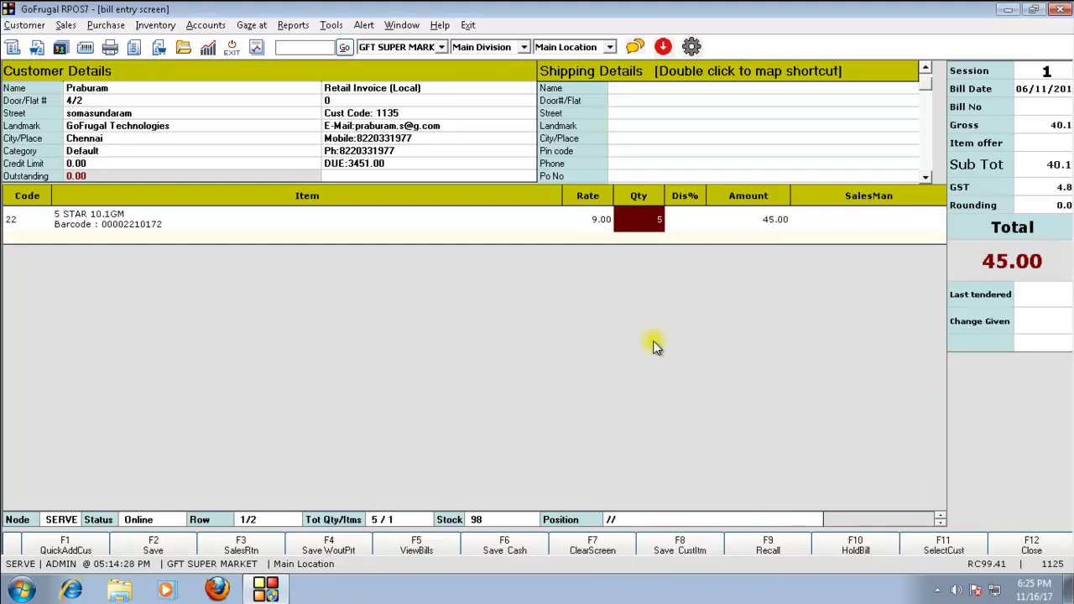
key("Return")
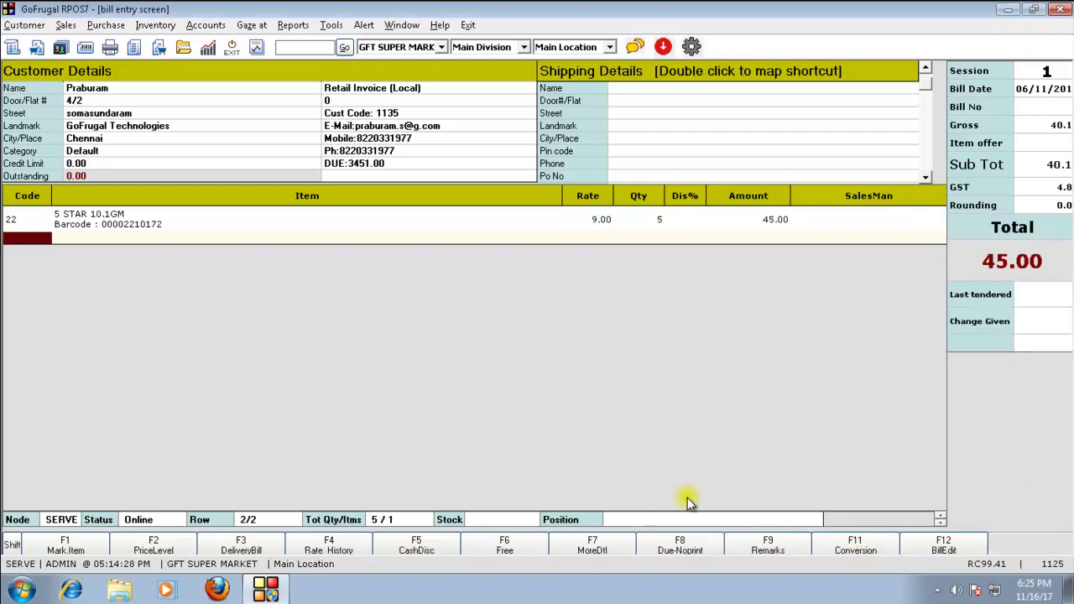
- Save it as a due bill without printing, accept the free 5 STAR item, and exit billing
left_click(680, 544, "shift")
left_click(635, 343)
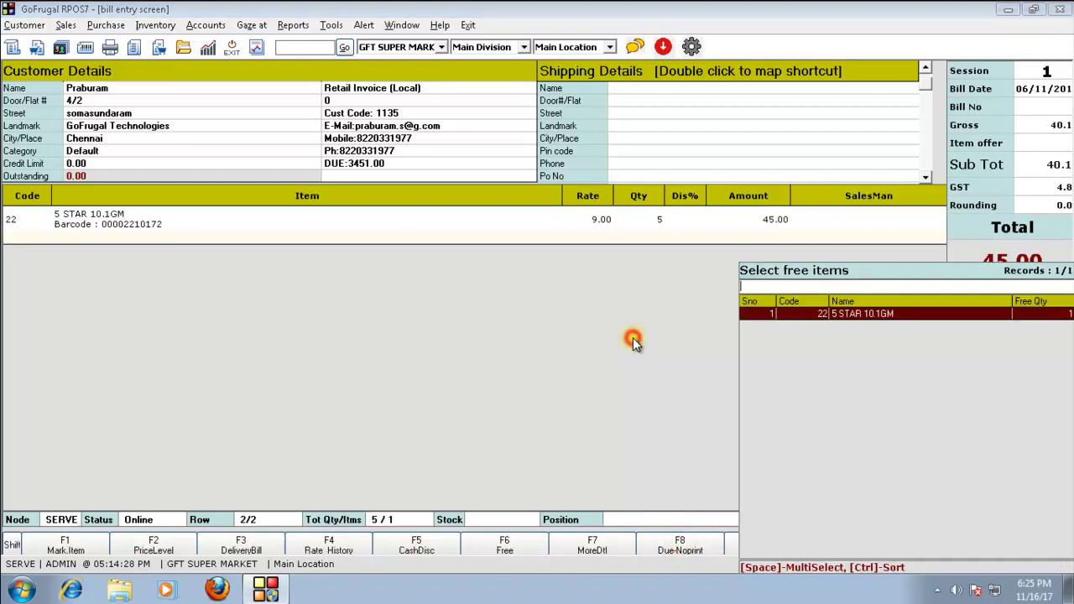
key("Return")
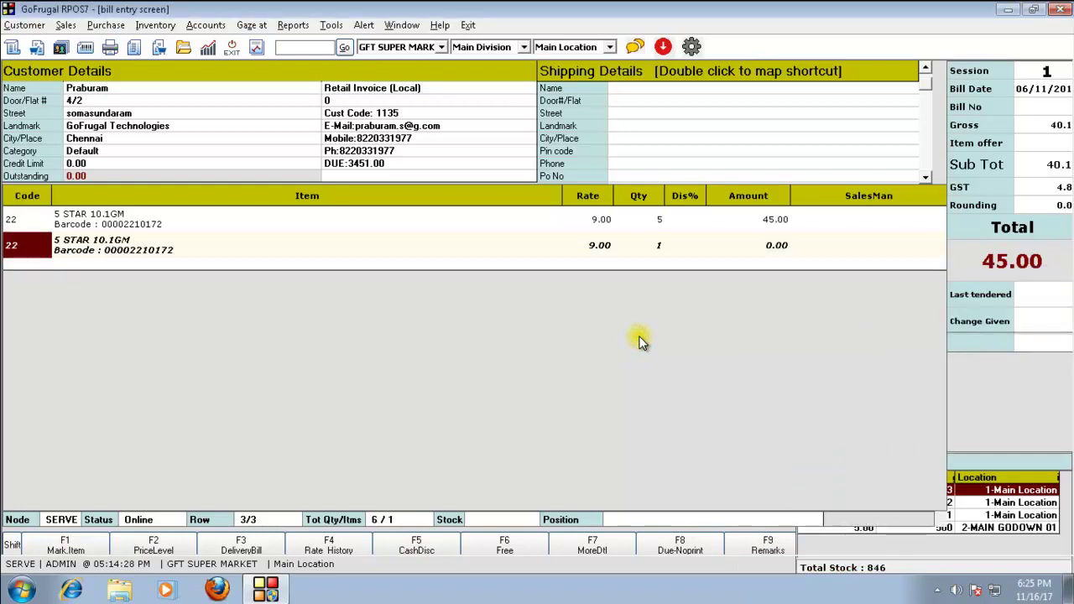
key("Escape")
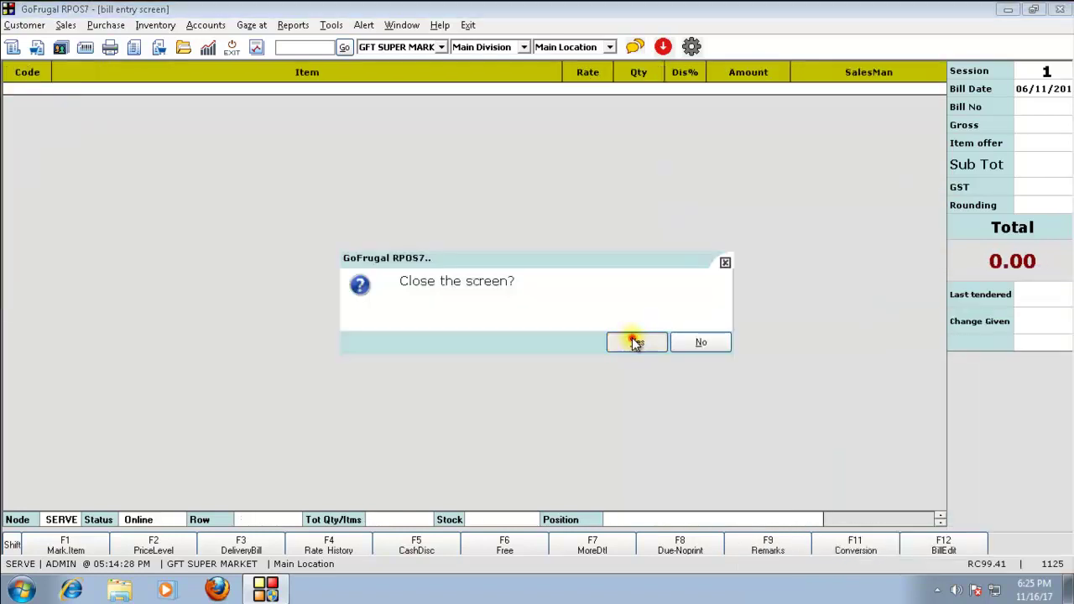
- Confirm closing billing and open Due Bill Payment from the menu search
left_click(638, 342)
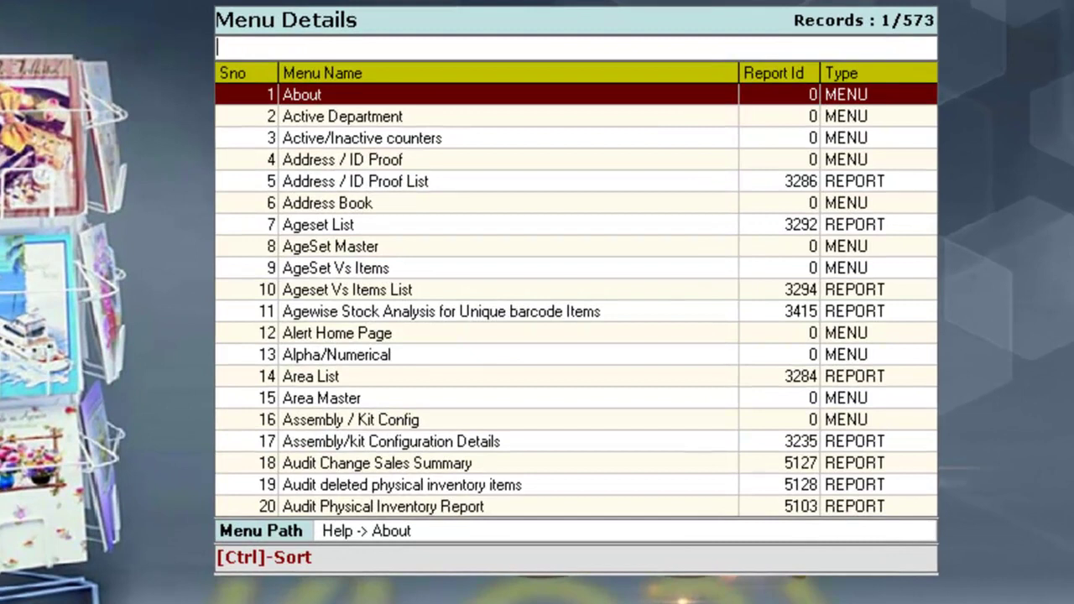
type("due b")
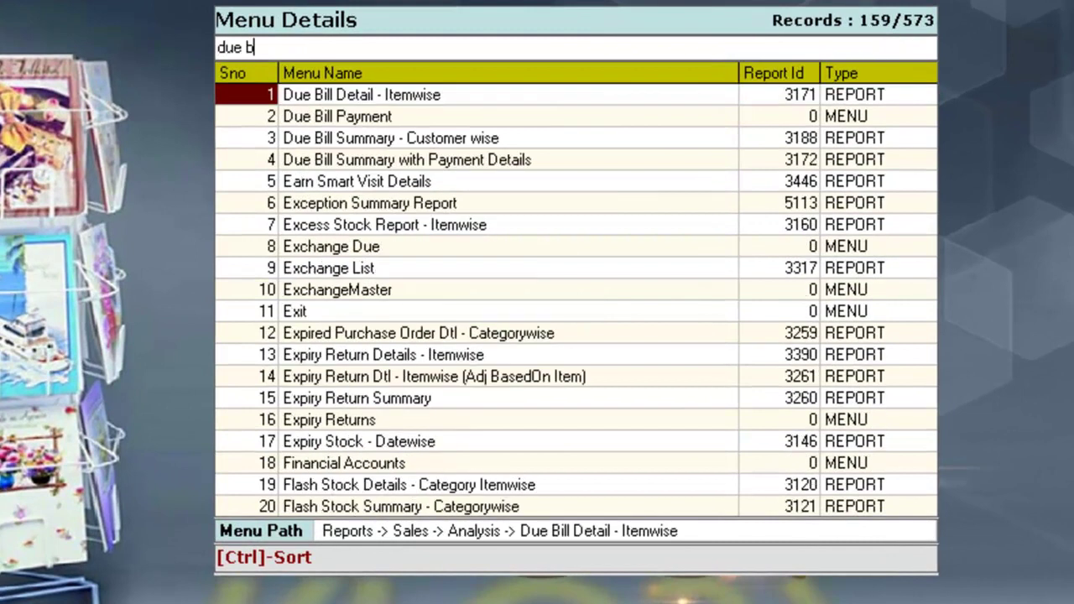
key("Down")
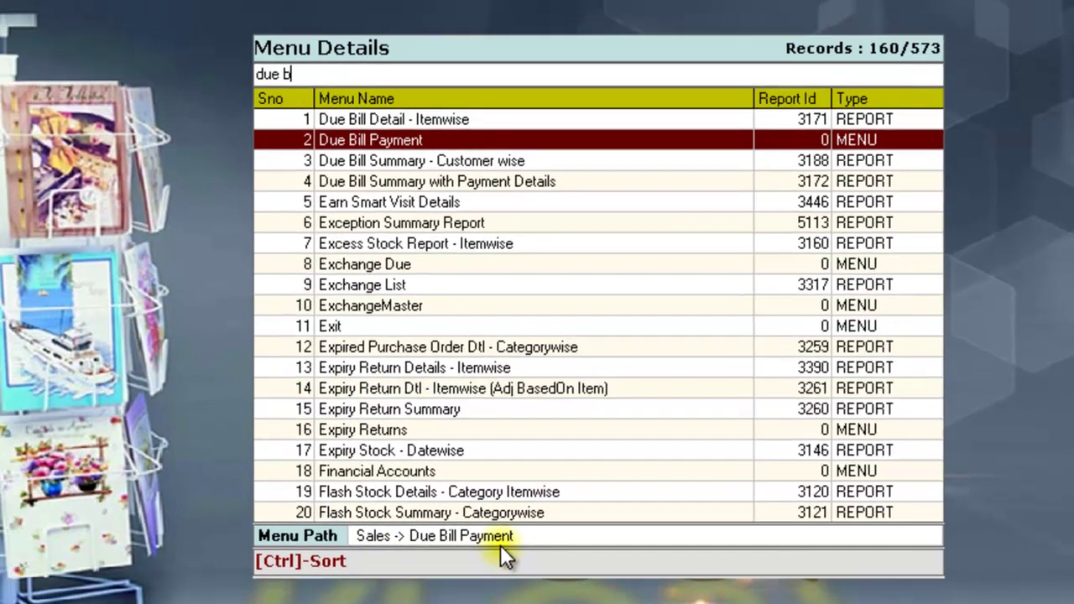
key("Return")
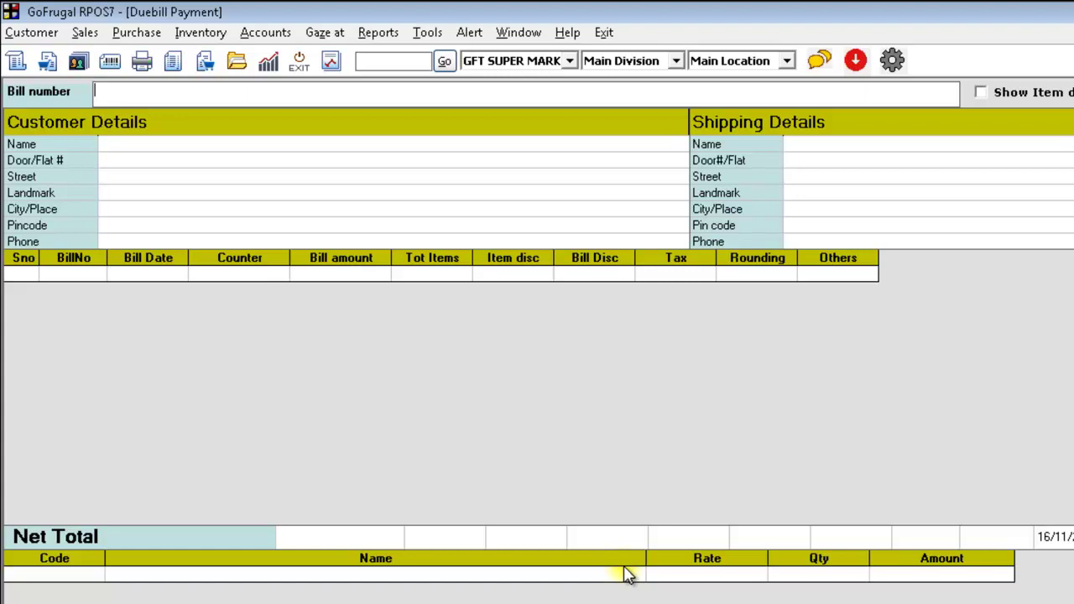
- Multi-select due bills 62 and 63 from the Bill No list and load them together
key("Return")
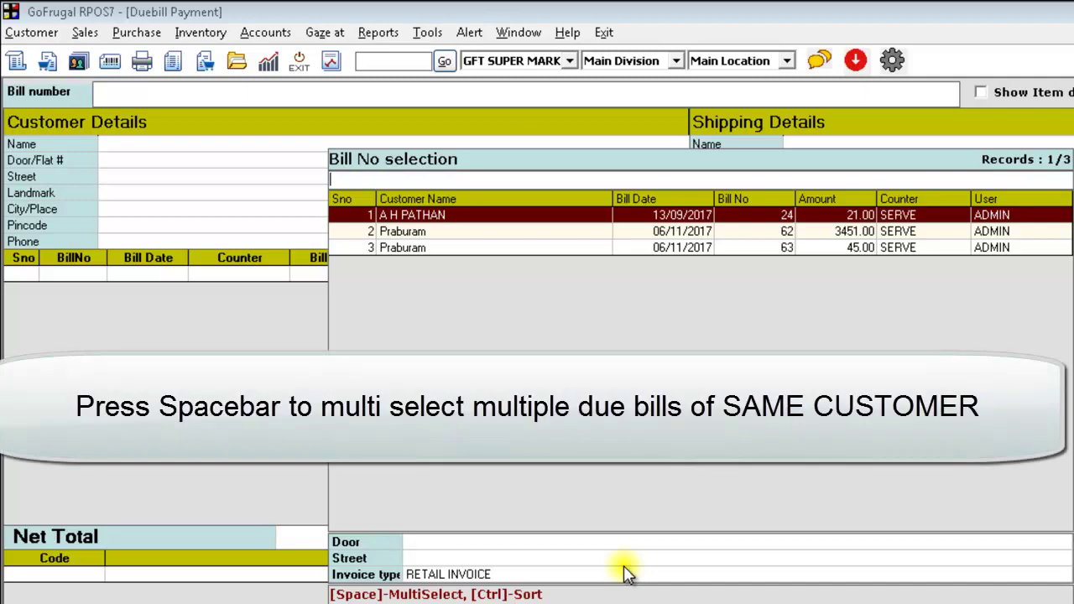
key("Down")
key("space")
key("Down")
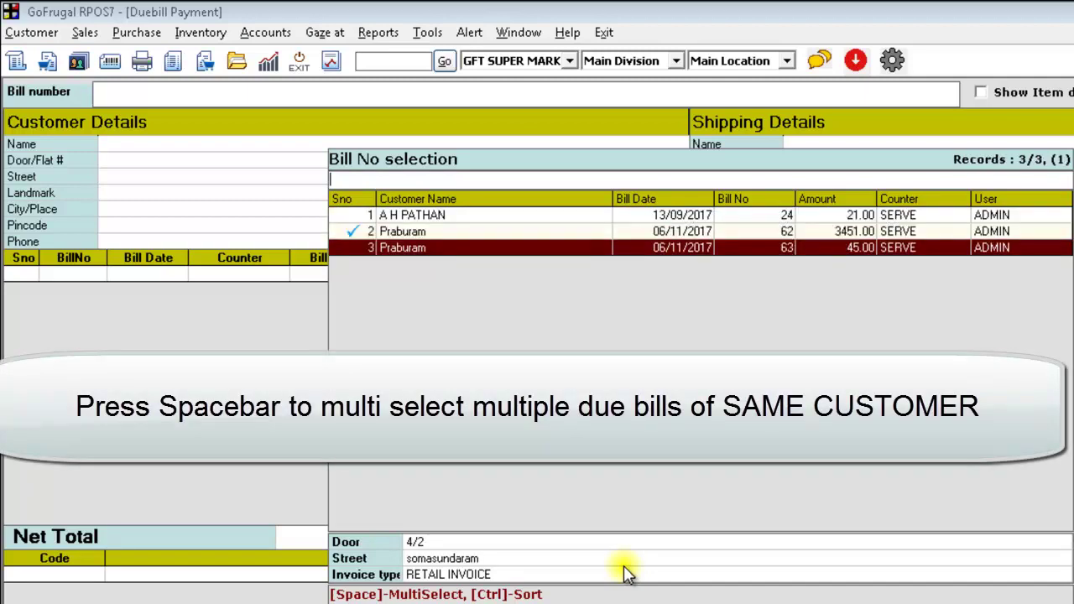
key("space")
key("Return")
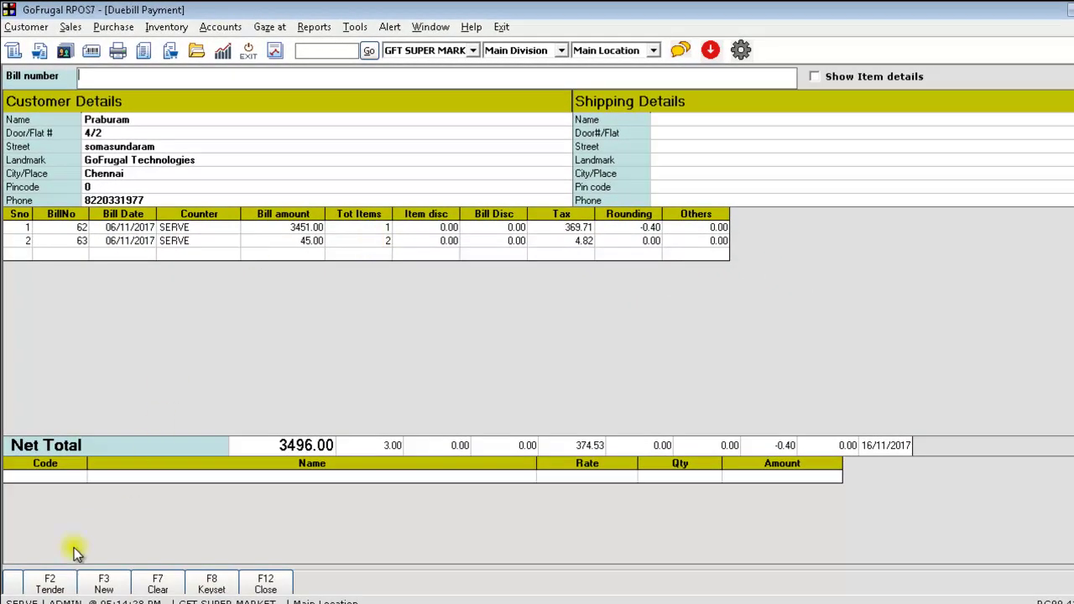
- Pay the full 3496.00 in cash and save it as invoice 2
left_click(52, 584)
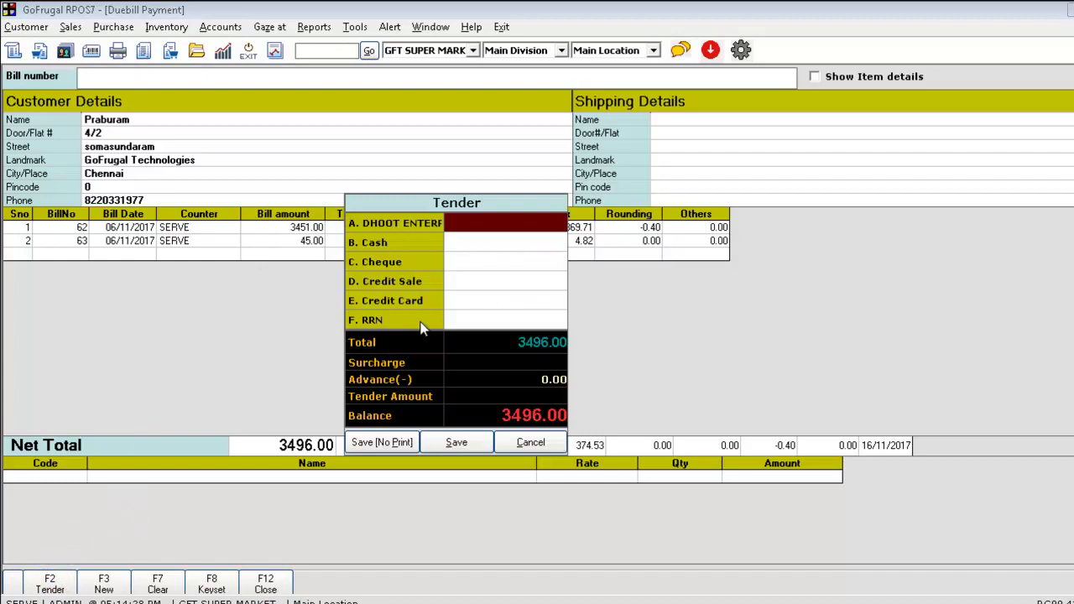
key("Down")
key("Return")
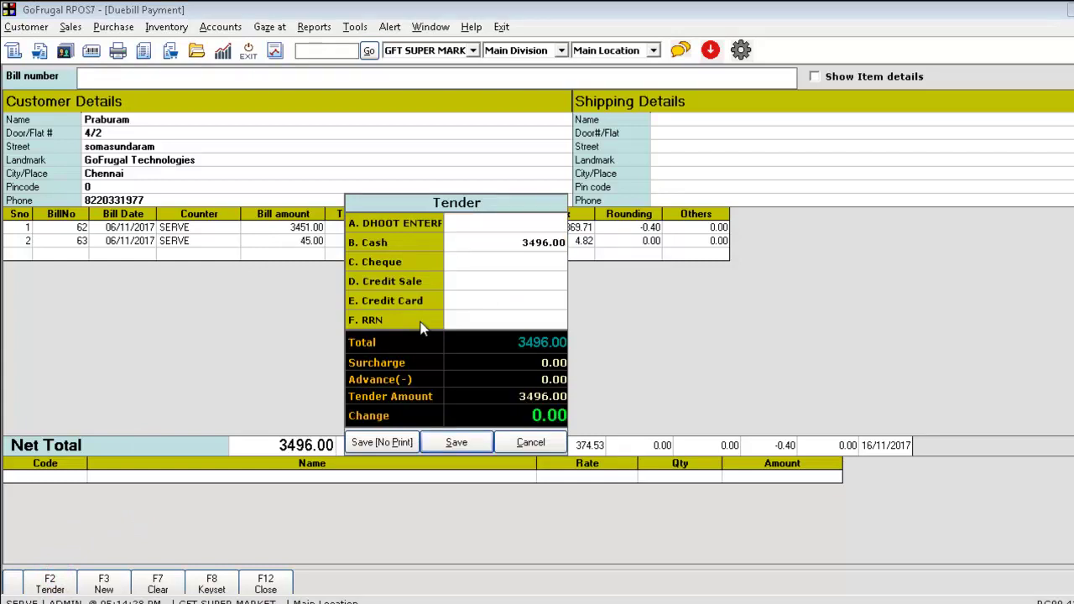
left_click(393, 445)
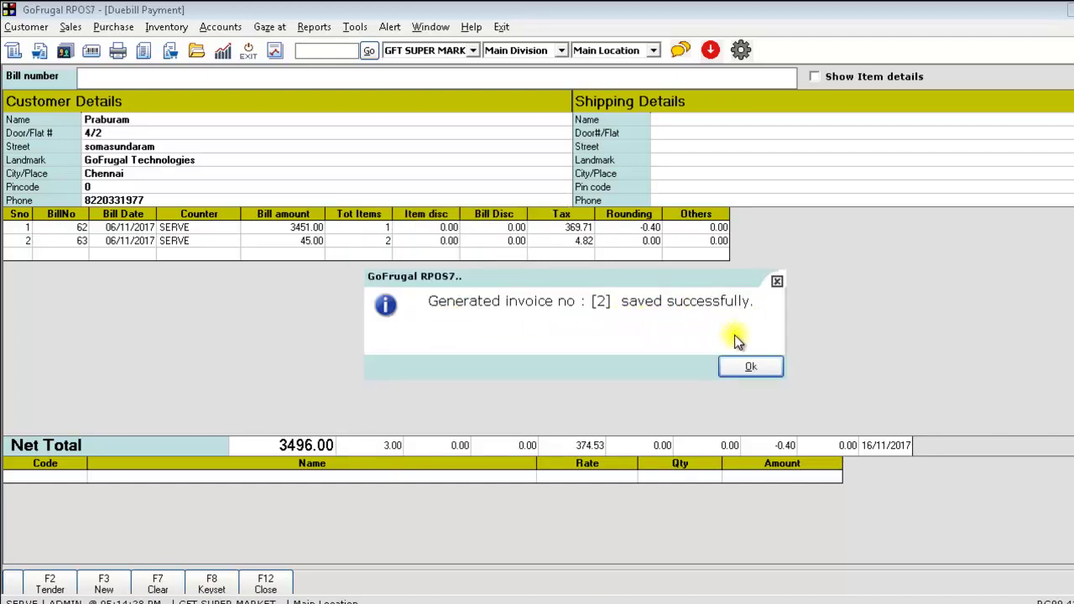
left_click(752, 369)
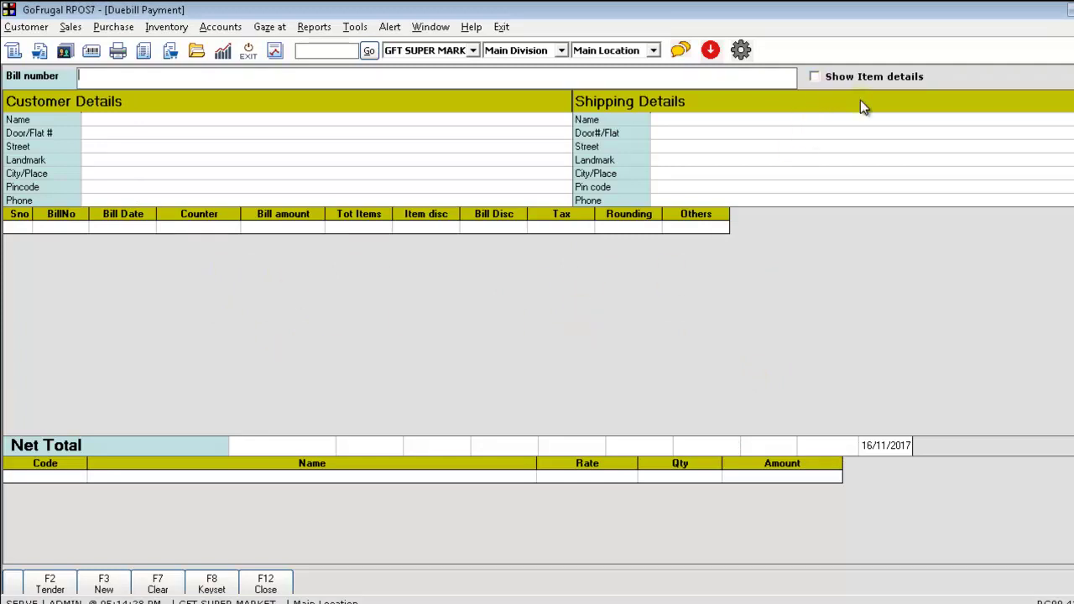
- Enable Show Item details, load due bill 24 (21.00), and review its item lines
left_click(813, 77)
left_click(261, 81)
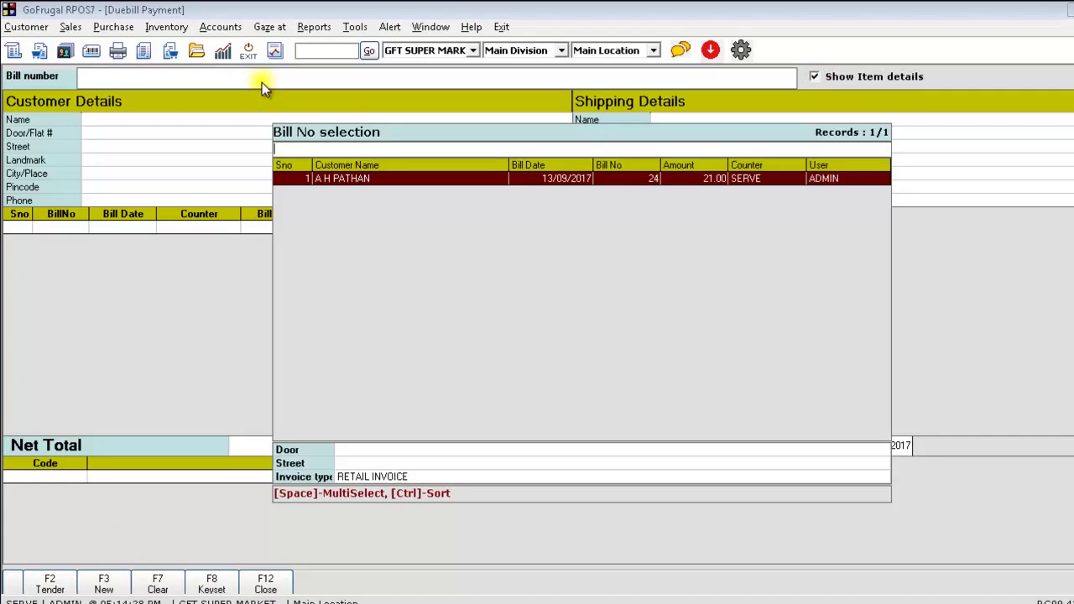
key("Return")
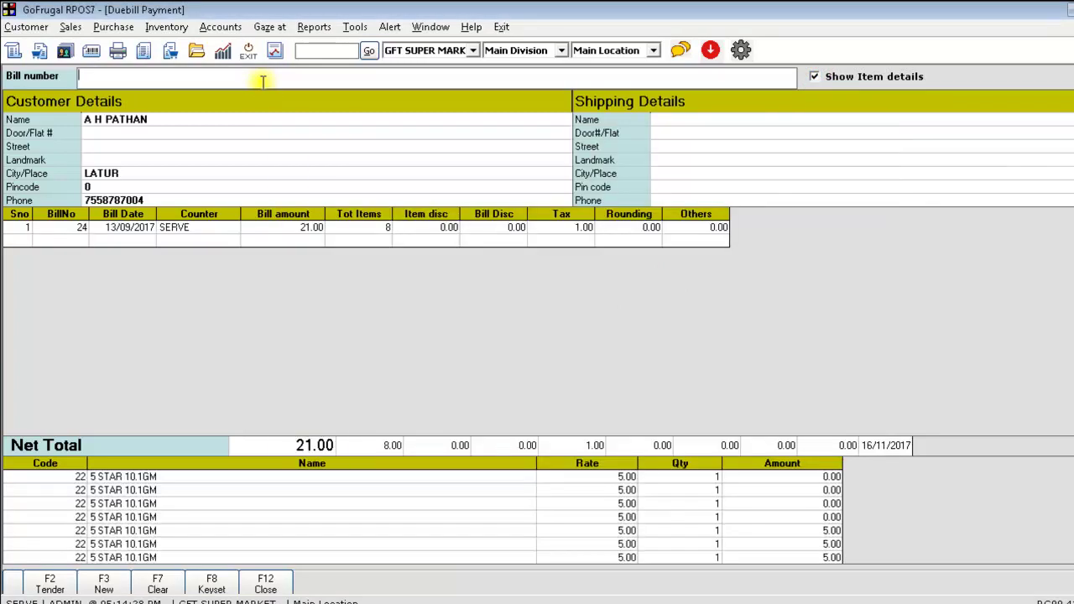
left_click(238, 478)
left_click(152, 230)
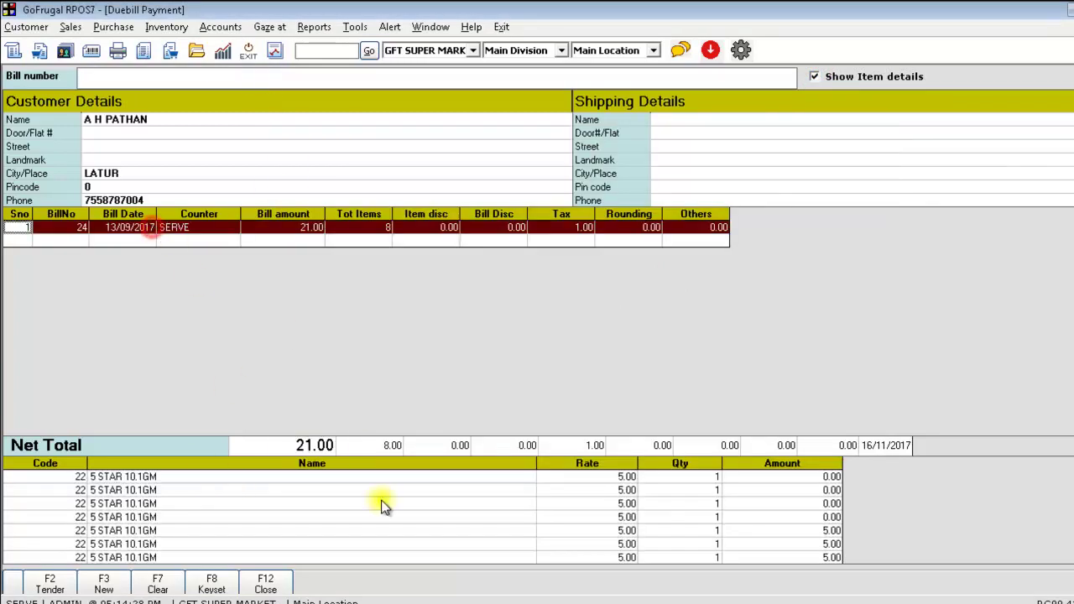
left_click(406, 475)
key("Down")
left_click(407, 475)
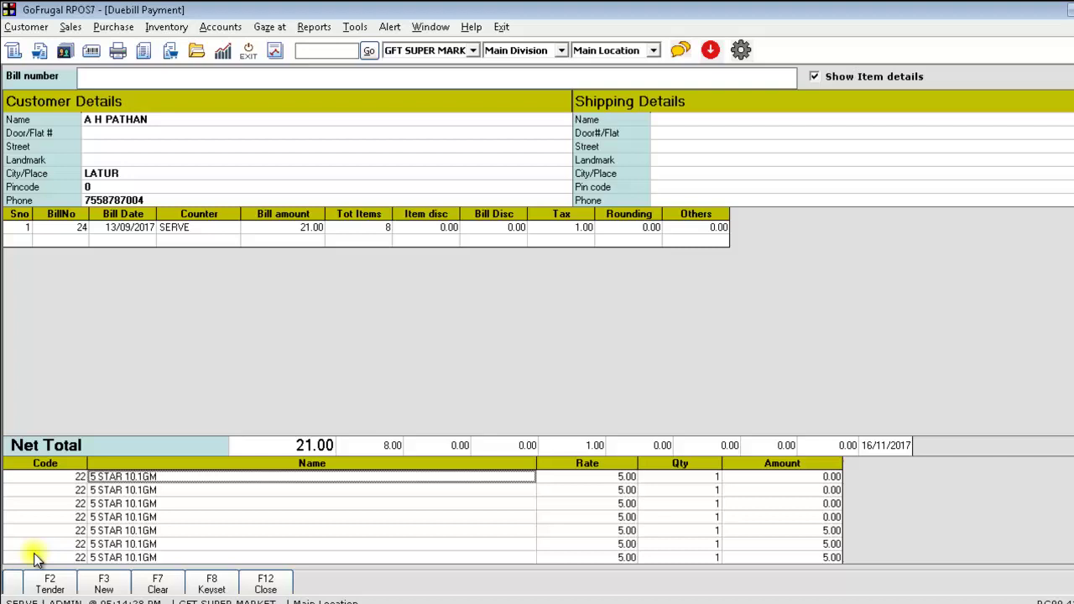
- Tender and save bill 24's payment as invoice 3, then close Due Bill Payment
left_click(48, 585)
key("Return")
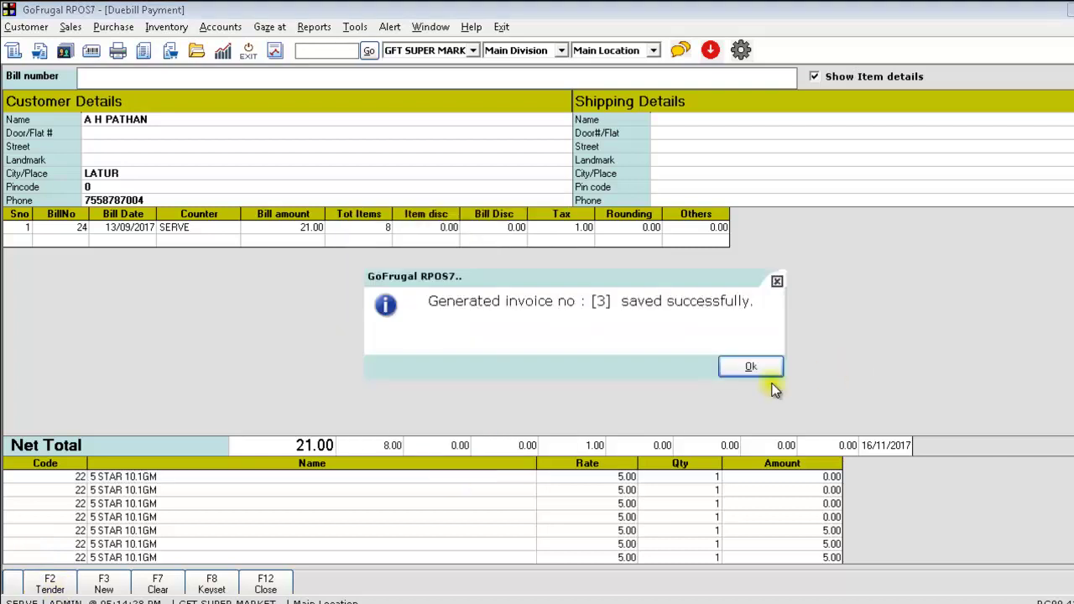
left_click(770, 378)
left_click(681, 370)
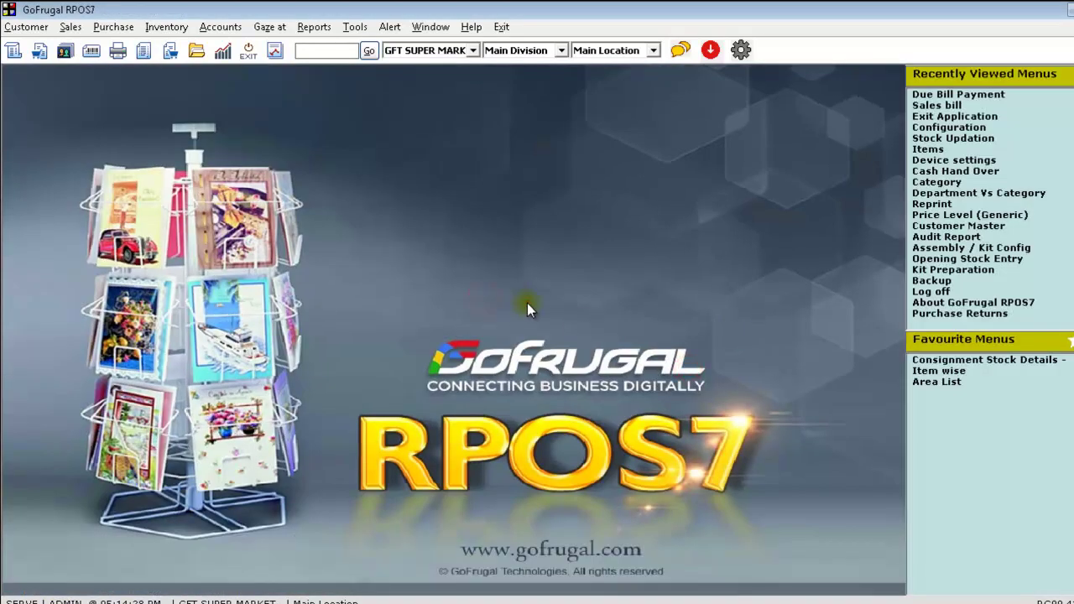
- In Device settings, check the DueBill_GST row's DueBill_Default_GST profile under Profile Selection - GST, then close Device Configuration
left_click(370, 51)
type("device")
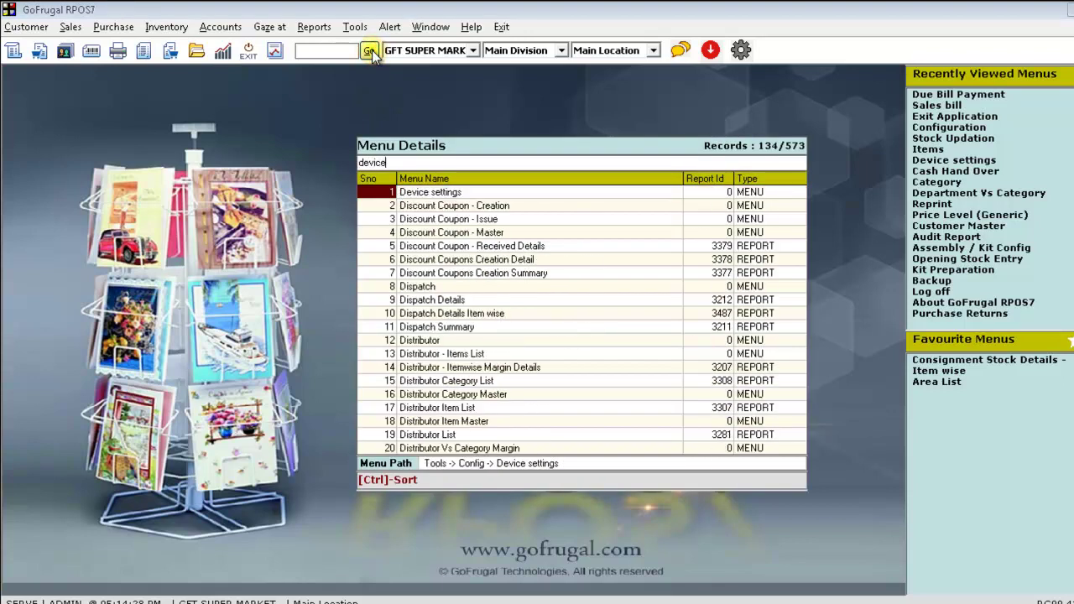
key("Return")
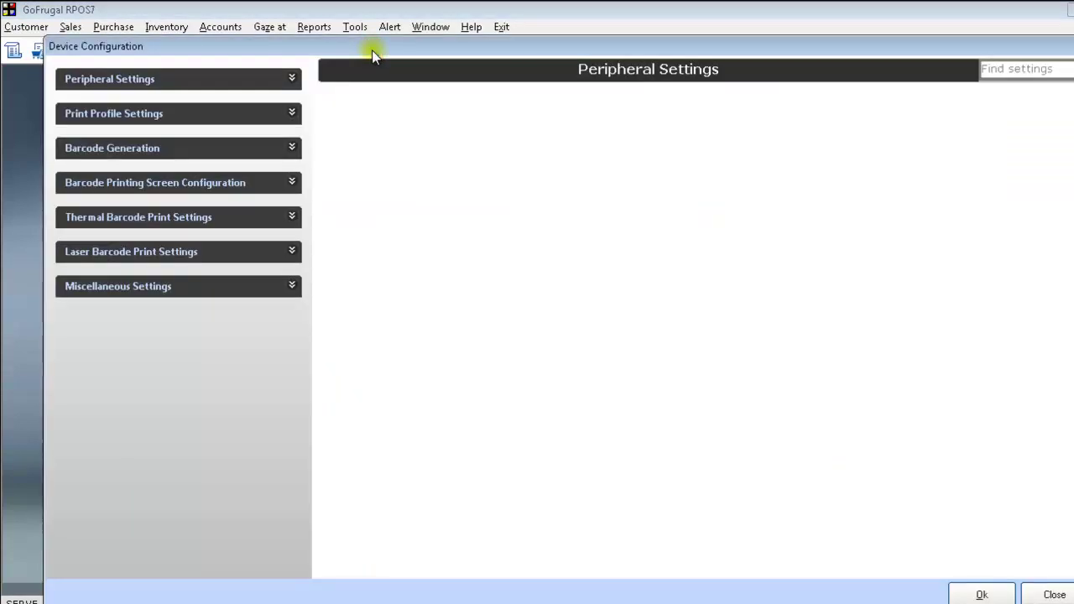
left_click(119, 119)
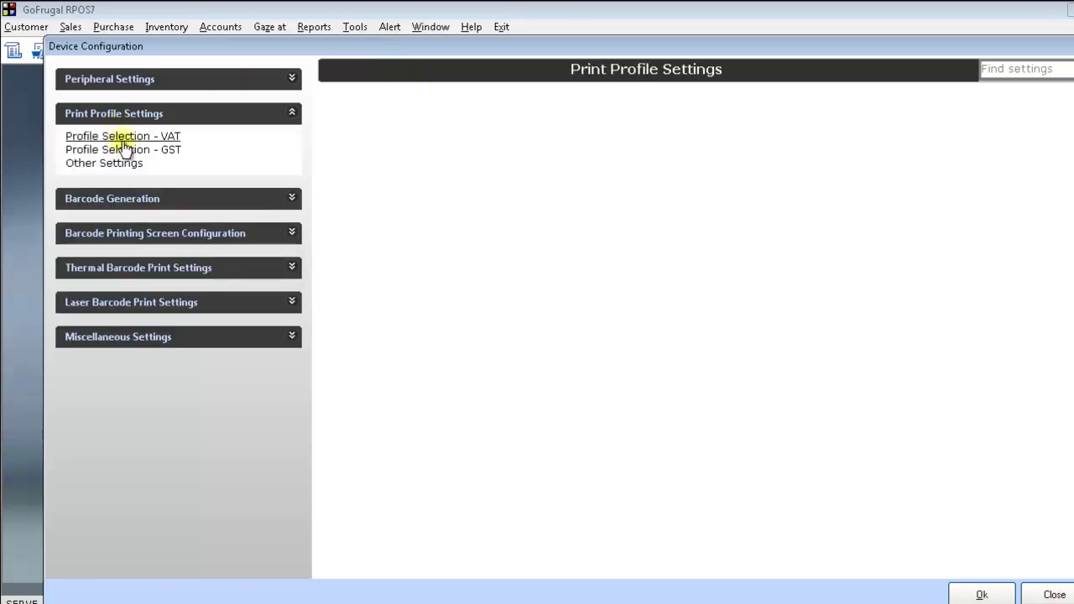
left_click(125, 150)
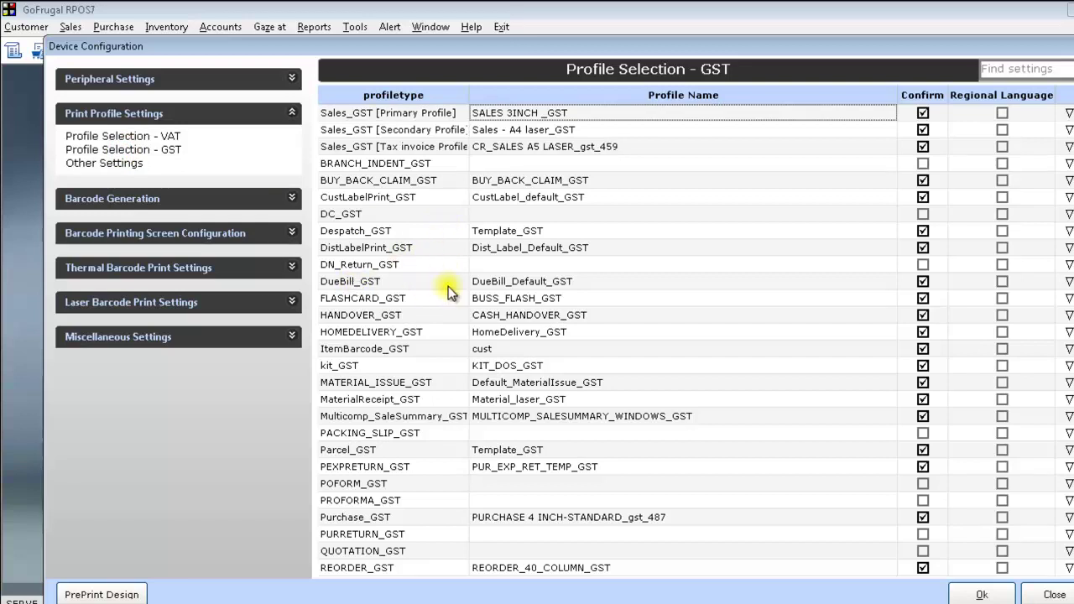
left_click(516, 283)
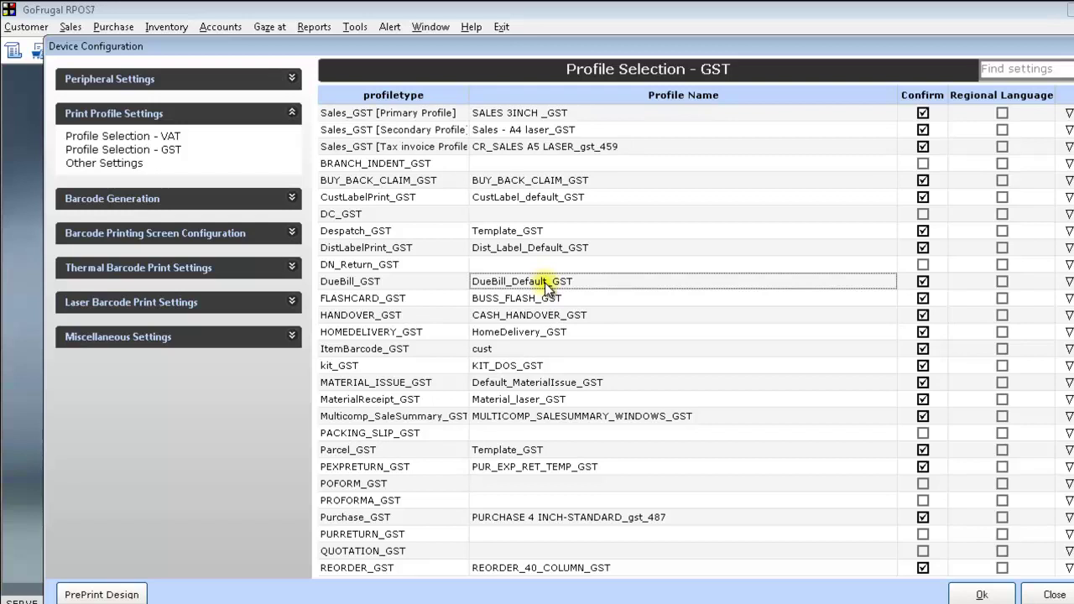
key("Escape")
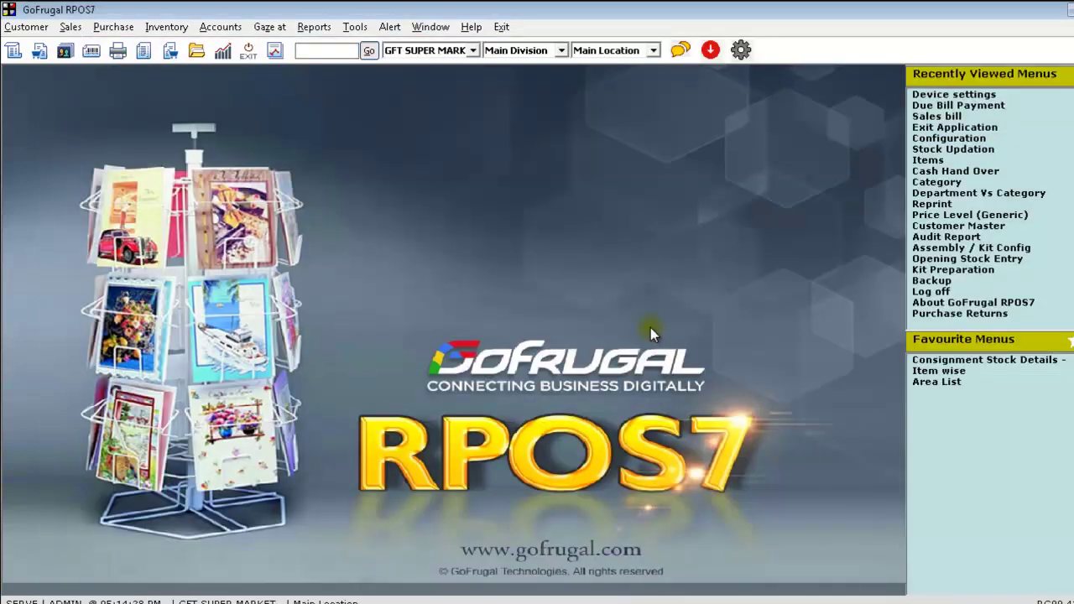